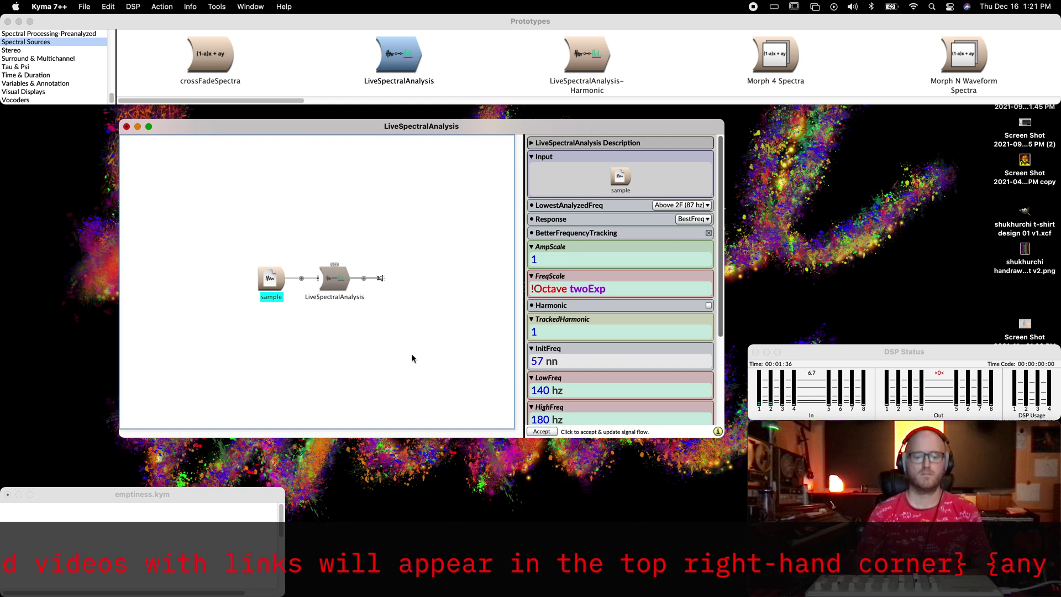
# - Find the Input Channel 2 prototype and replace the sample feeding LiveSpectralAnalysis with it
pyautogui.press('super+f')
pyautogui.write('input channel')
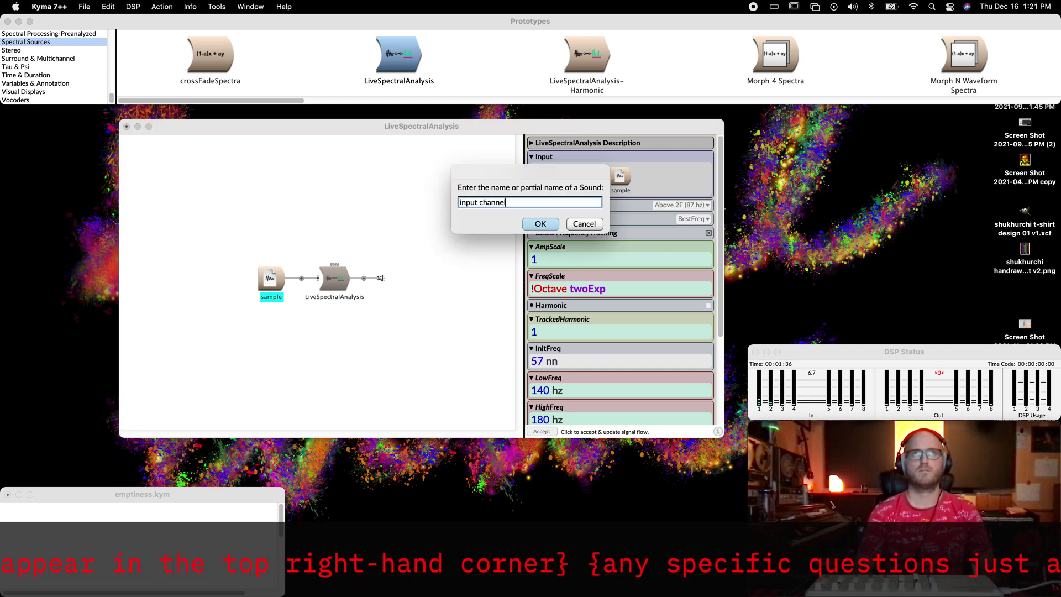
pyautogui.press('Return')
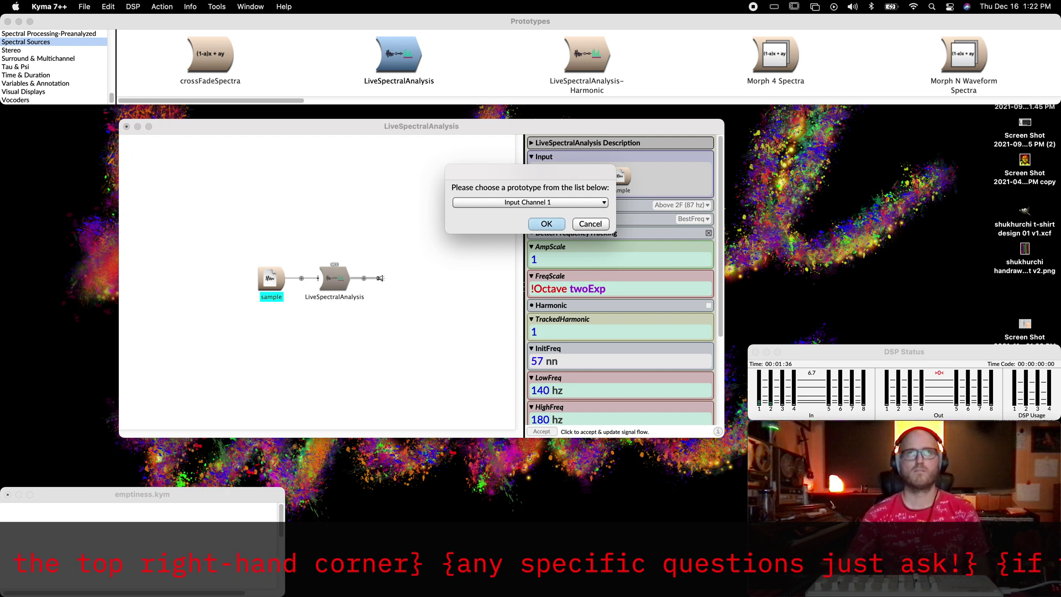
pyautogui.click(551, 203)
pyautogui.click(531, 223)
pyautogui.click(557, 223)
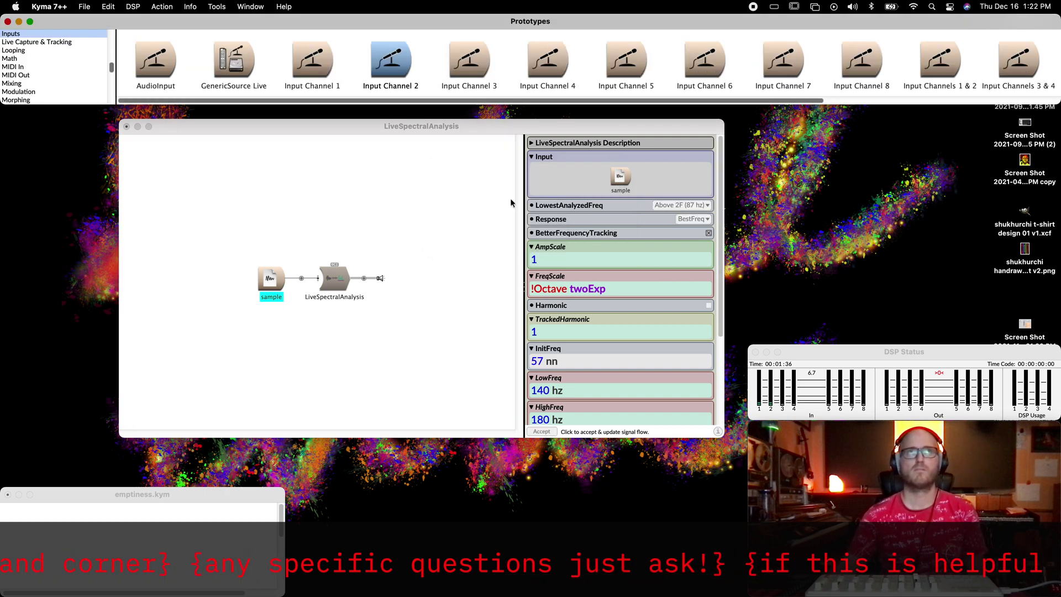
pyautogui.moveTo(403, 63); pyautogui.dragTo(286, 291)
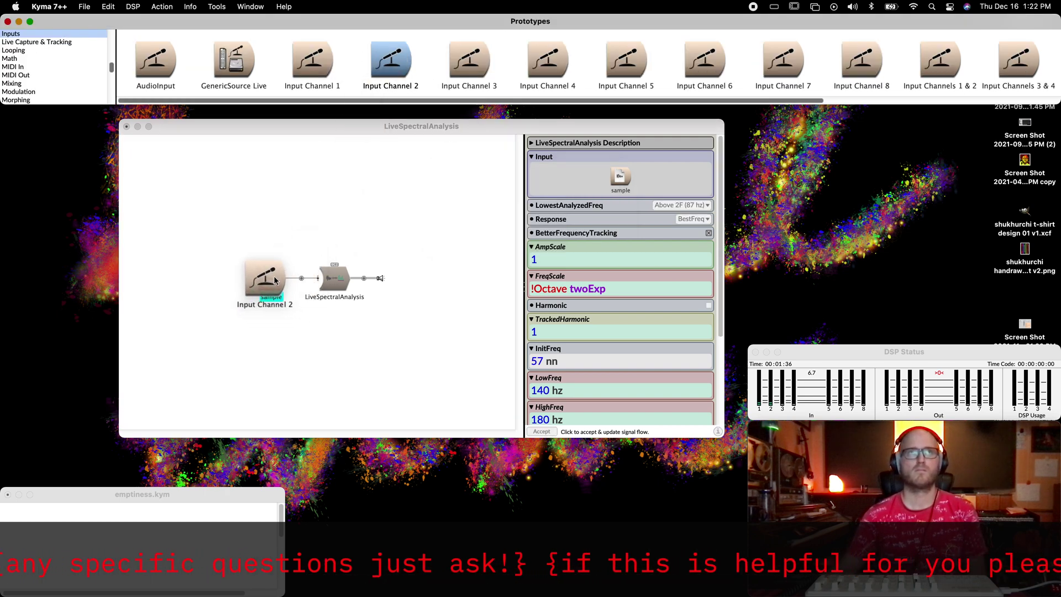
pyautogui.click(537, 224)
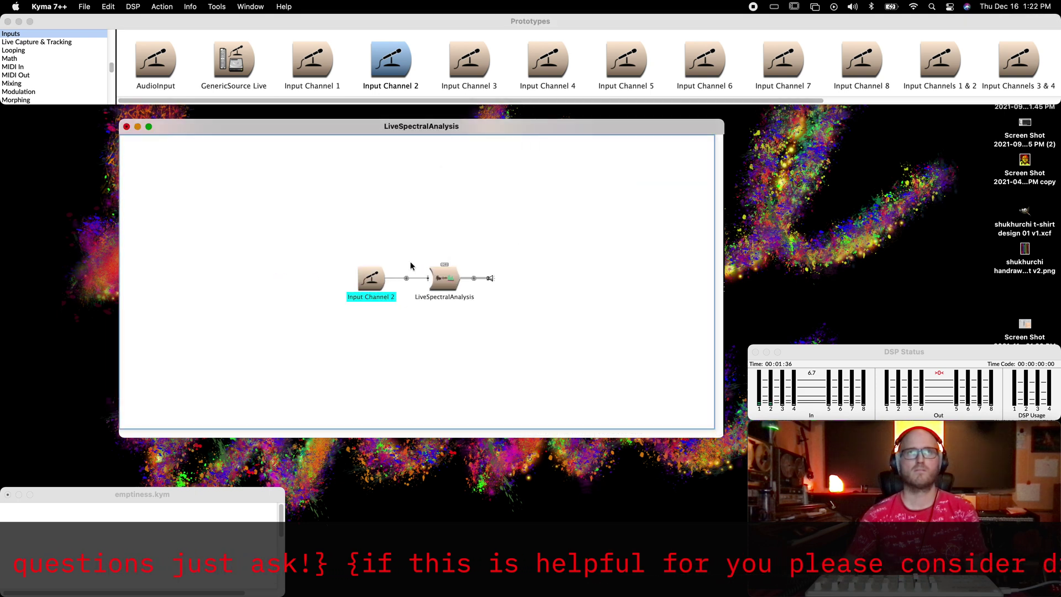
pyautogui.doubleClick(376, 273)
pyautogui.doubleClick(347, 273)
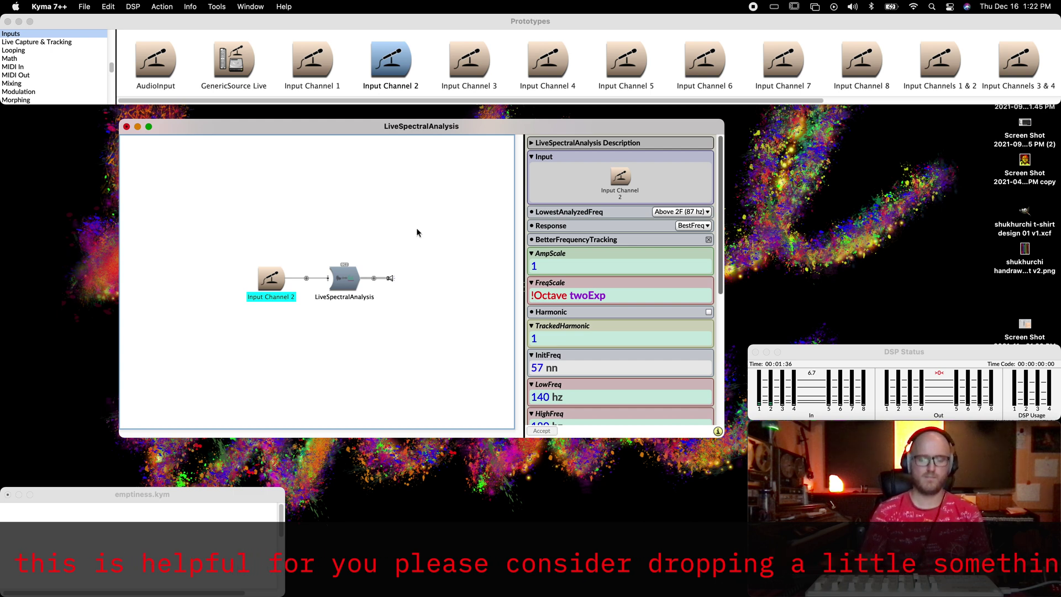
# - Find the OscillatorBank prototype, insert it after LiveSpectralAnalysis in the signal flow, and play the sound
pyautogui.press('super+b')
pyautogui.write('oscillatorbank')
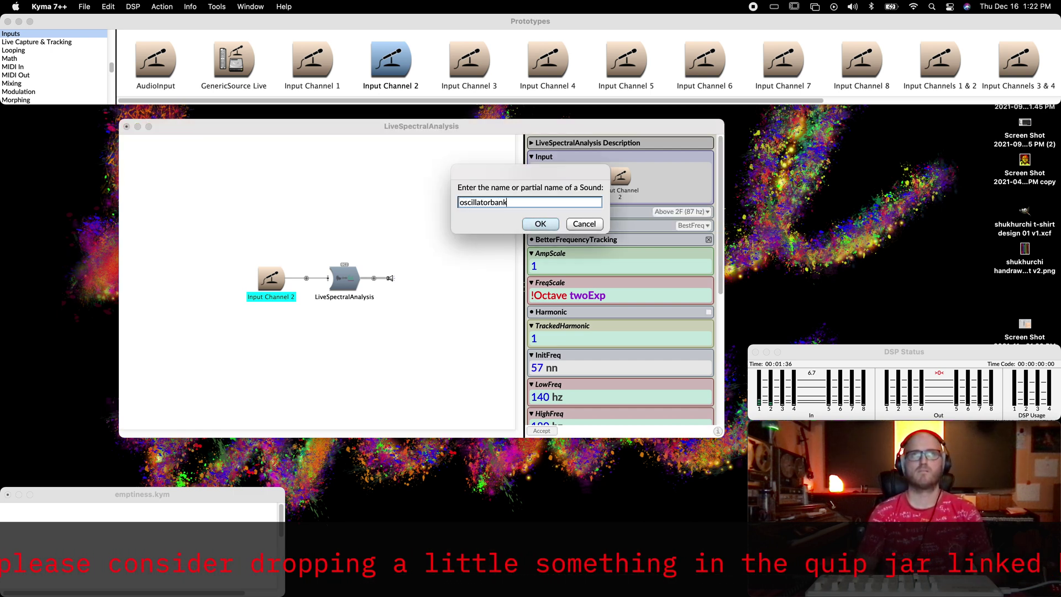
pyautogui.press('Return')
pyautogui.press('Return')
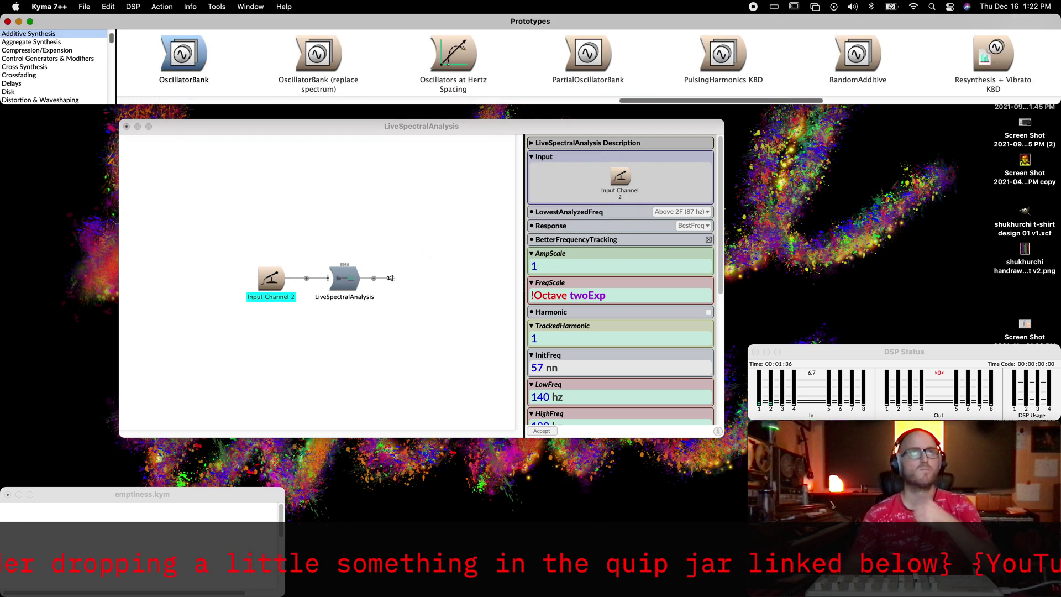
pyautogui.moveTo(187, 51); pyautogui.dragTo(365, 279)
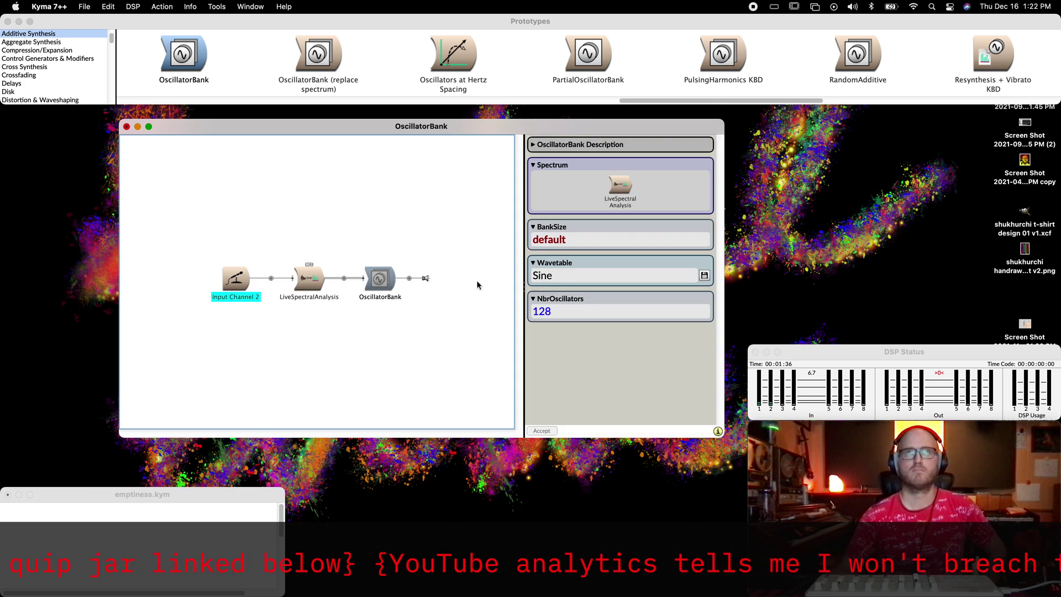
pyautogui.click(382, 279)
pyautogui.press('super+p')
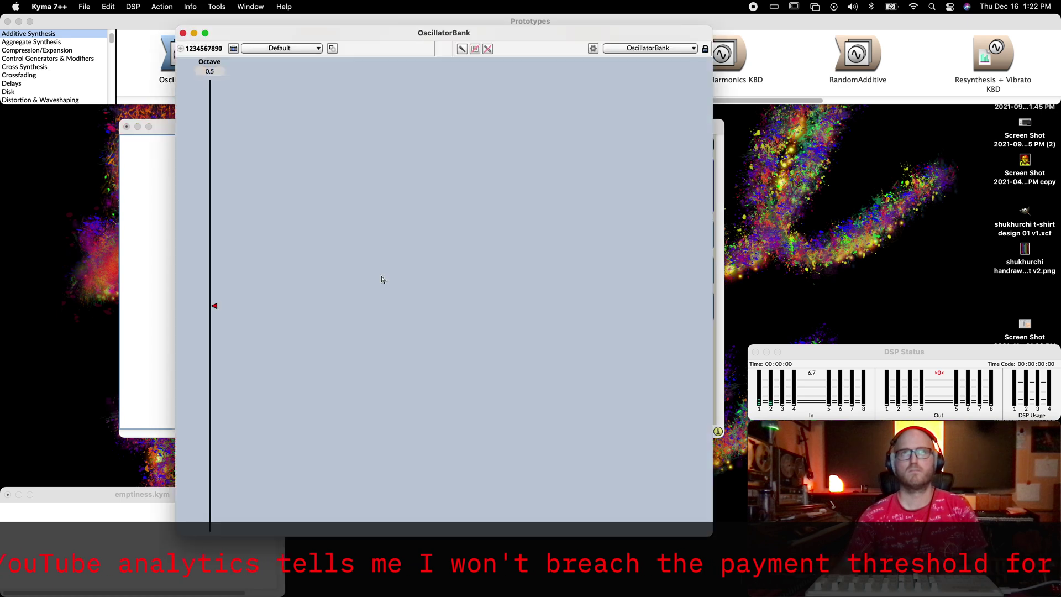
# - Set the Octave fader's range to -3 minimum, 3 maximum and 1/12 grid, and narrow and reposition the control surface window
pyautogui.rightClick(213, 241)
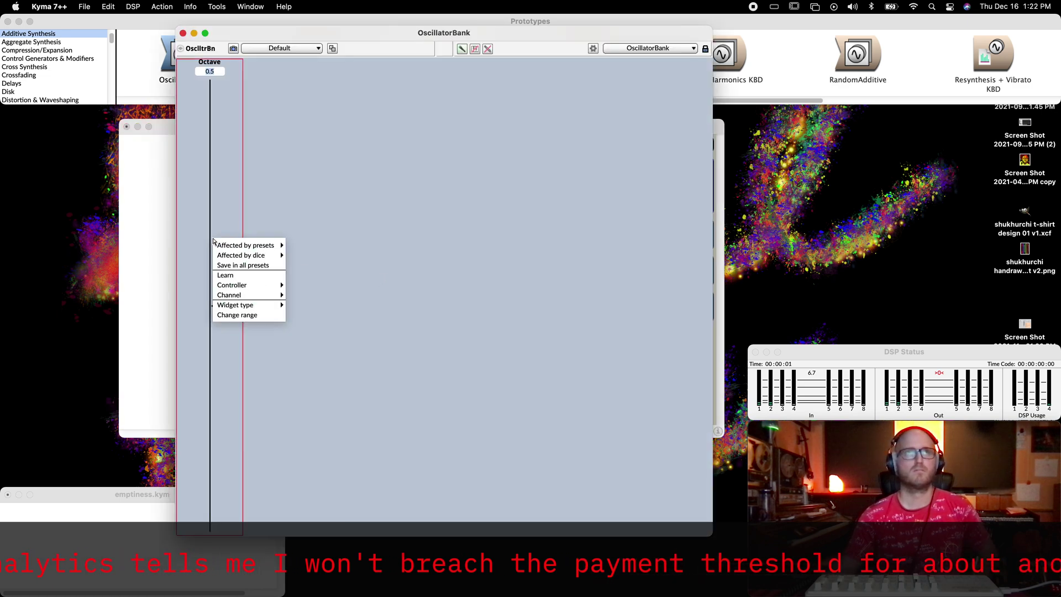
pyautogui.click(240, 316)
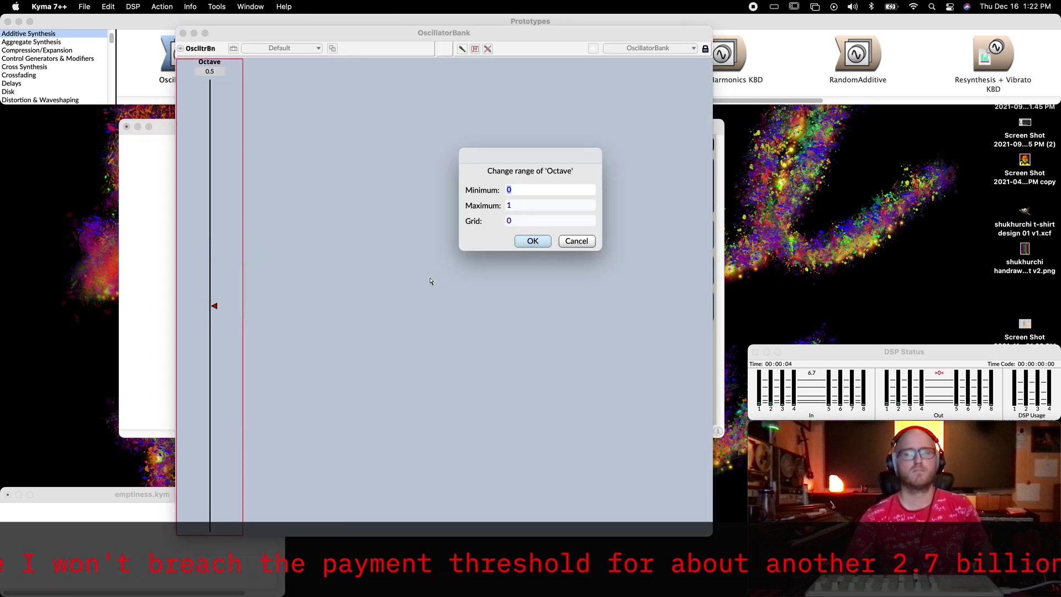
pyautogui.write('-3')
pyautogui.press('Tab')
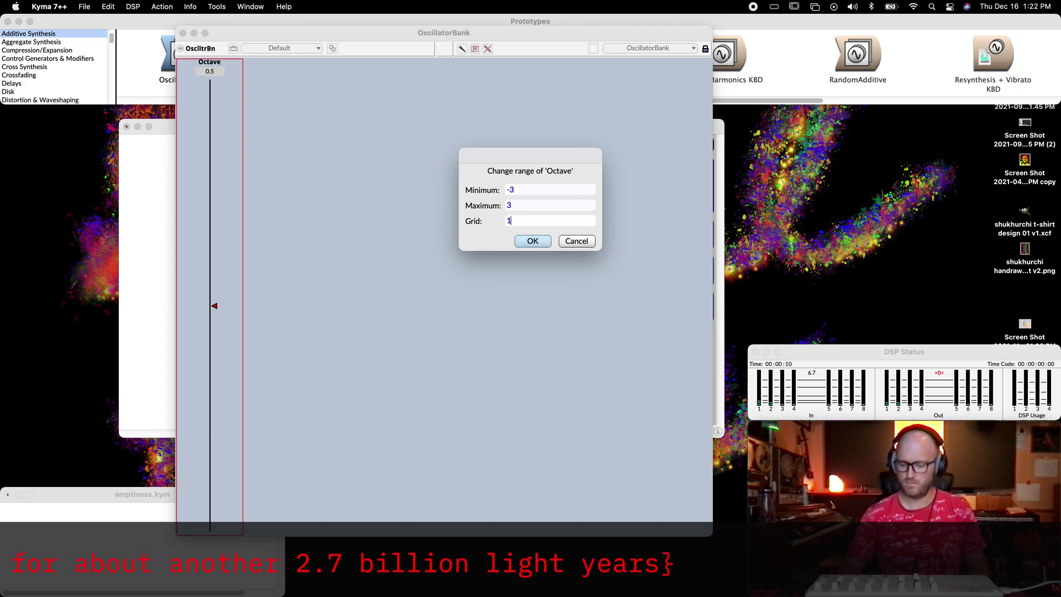
pyautogui.write('/12')
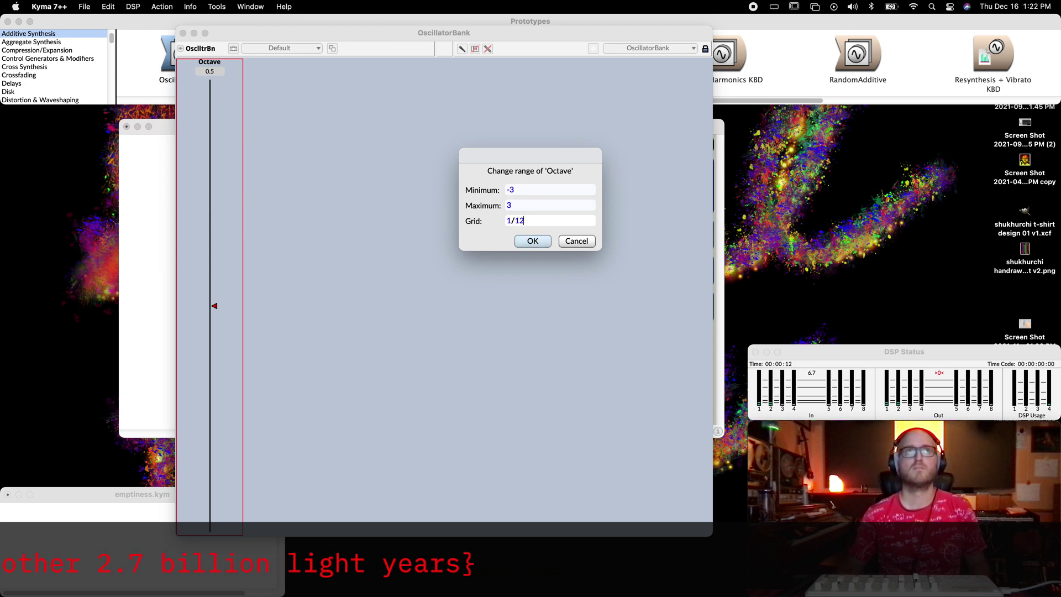
pyautogui.press('Return')
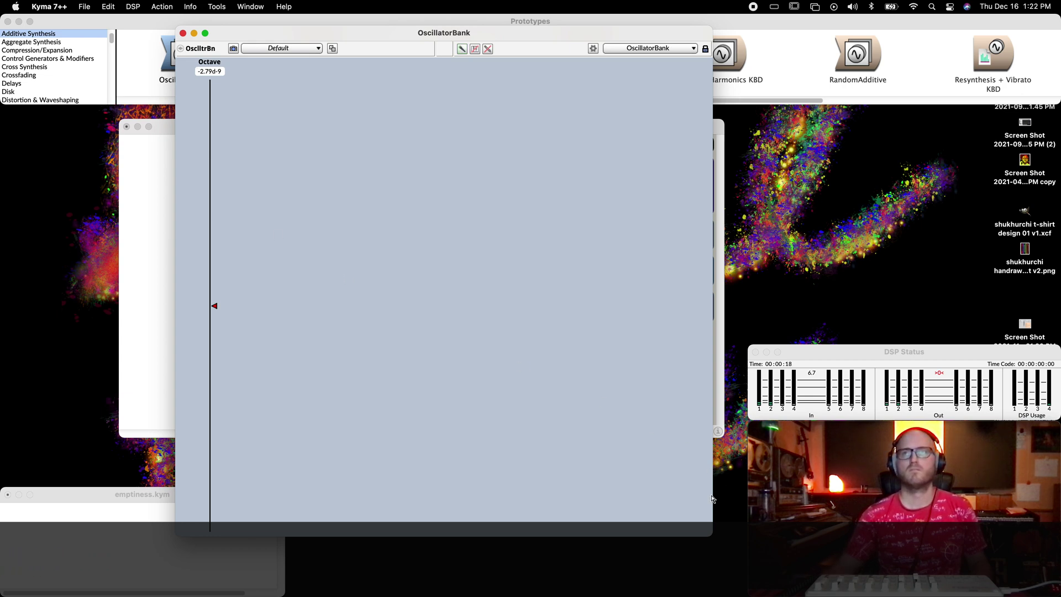
pyautogui.moveTo(714, 495); pyautogui.dragTo(525, 489)
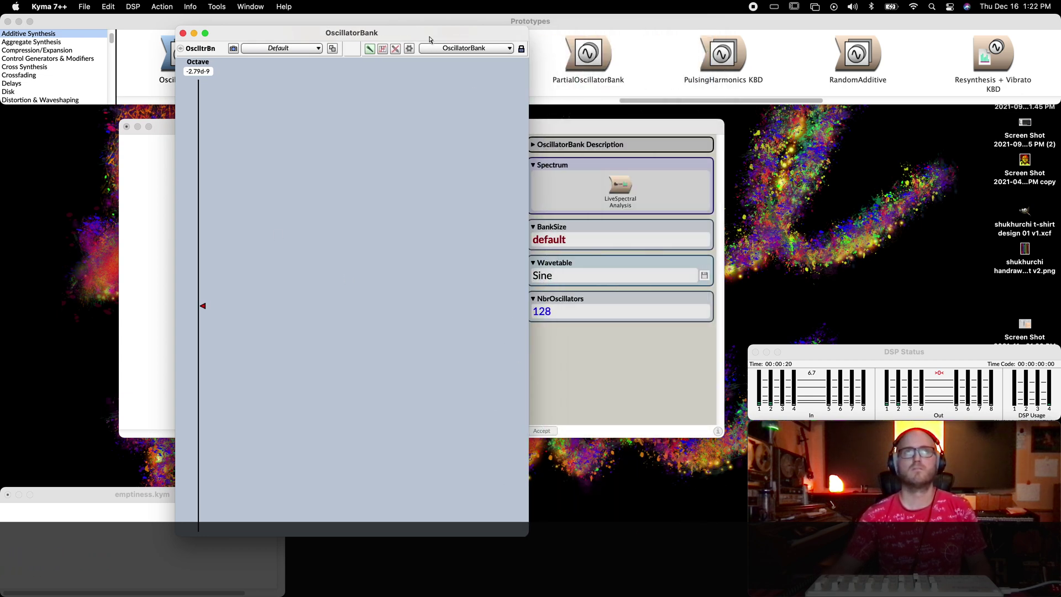
pyautogui.moveTo(401, 34); pyautogui.dragTo(562, 63)
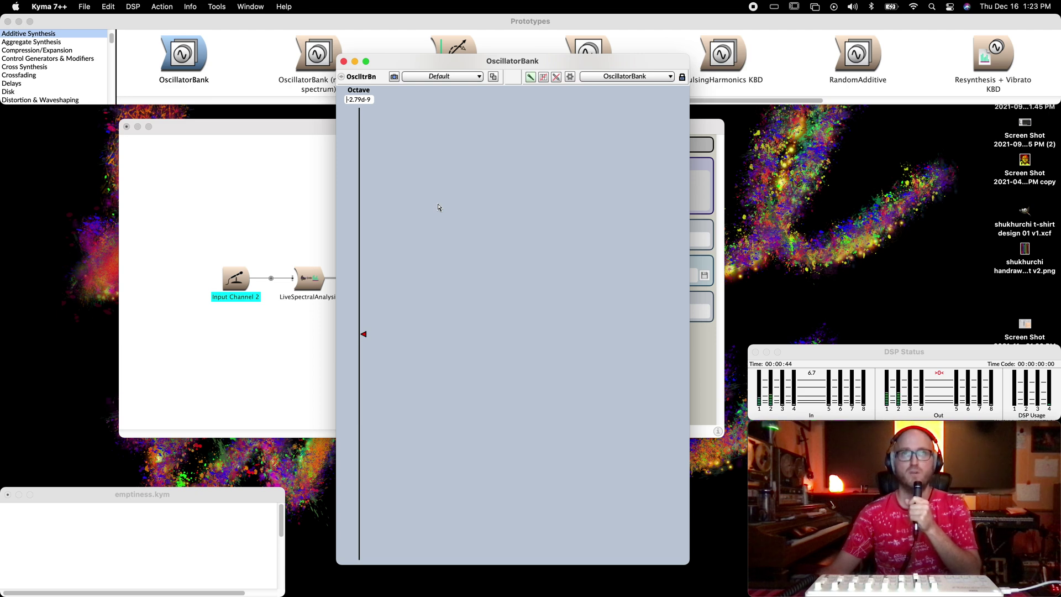
pyautogui.rightClick(362, 268)
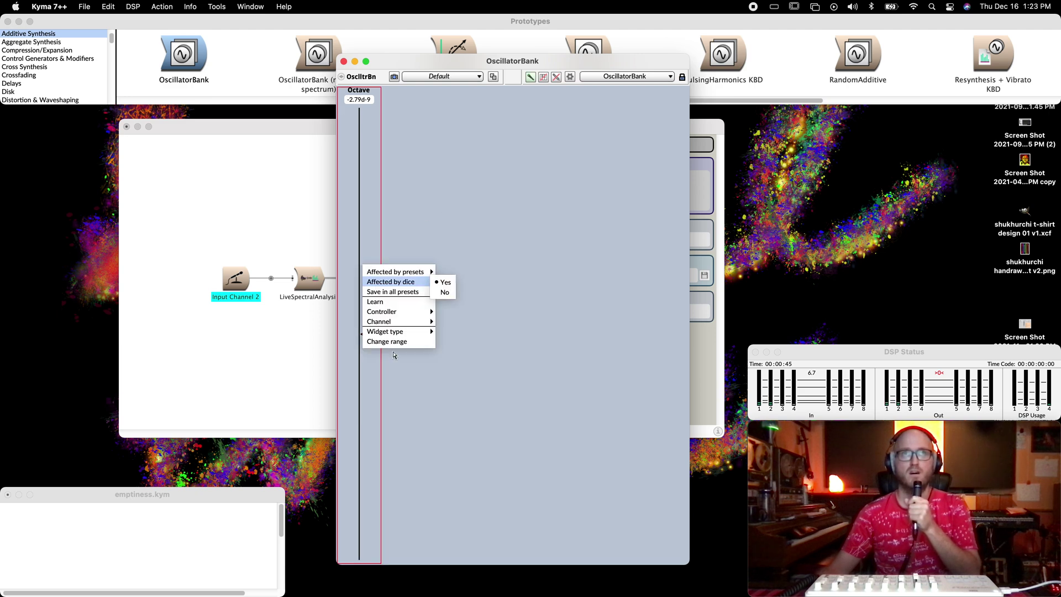
pyautogui.click(393, 346)
pyautogui.click(575, 240)
# - Assign a hardware MIDI controller to the Octave fader with Learn
pyautogui.rightClick(365, 307)
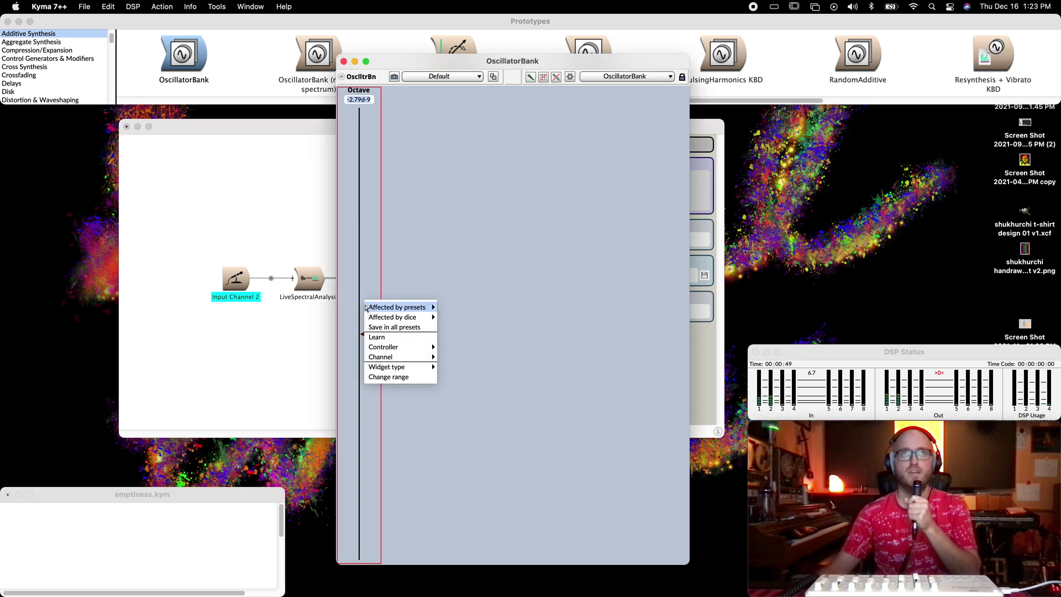
pyautogui.click(377, 337)
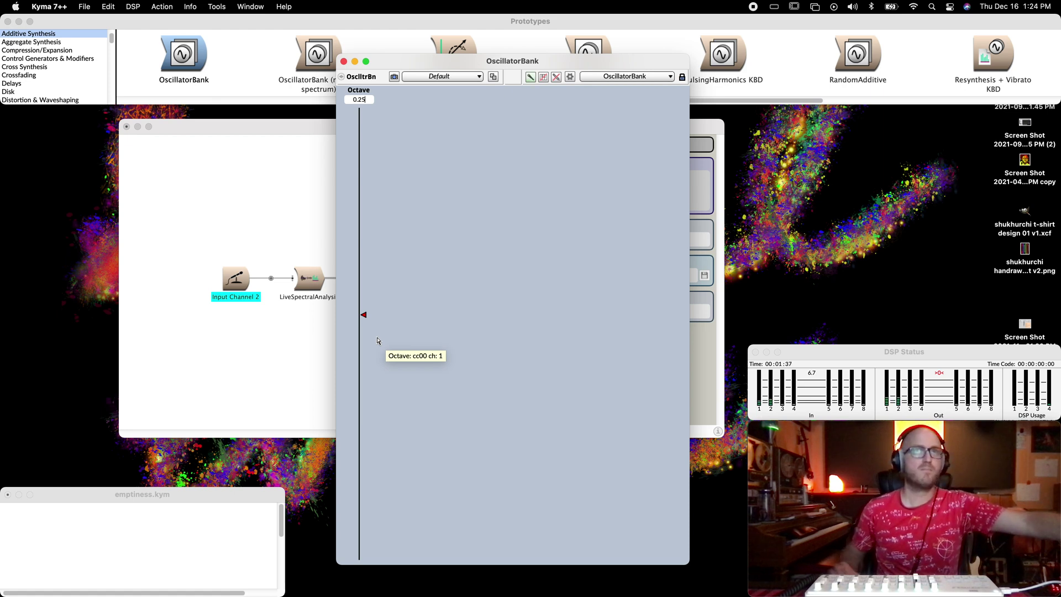
# - Switch the audio input sound from Channel2 to Channel1 and rename it Input Channel 1
pyautogui.click(287, 202)
pyautogui.click(236, 278)
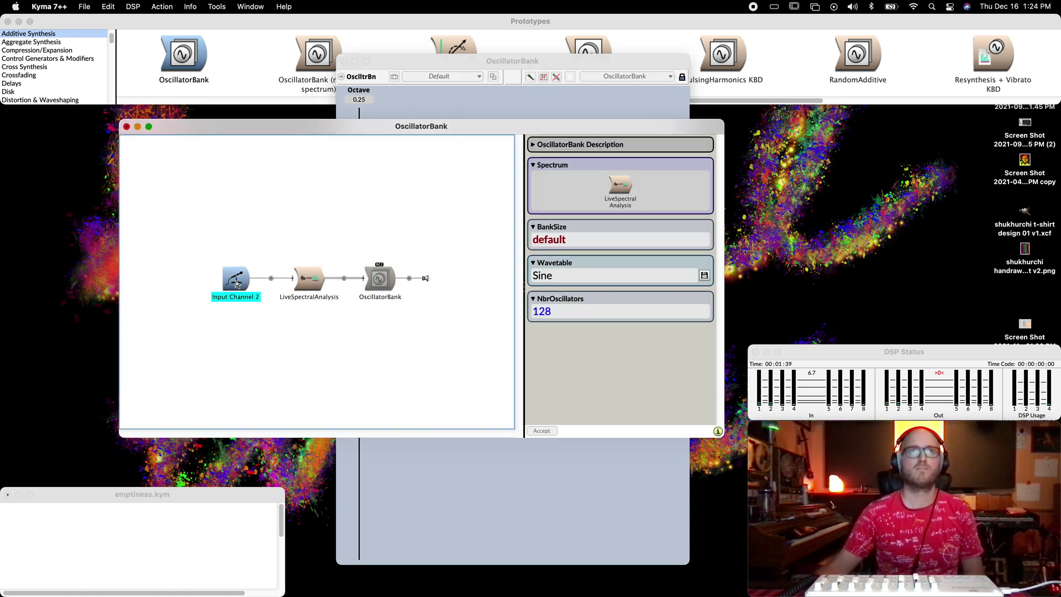
pyautogui.click(707, 166)
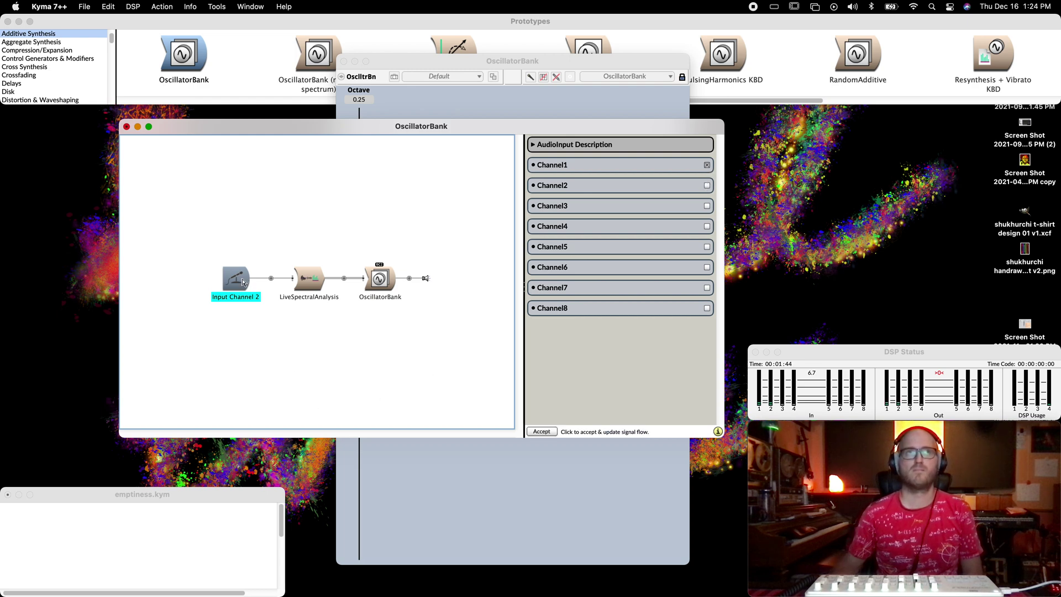
pyautogui.hotkey('ctrl', 'n')
pyautogui.click(575, 194)
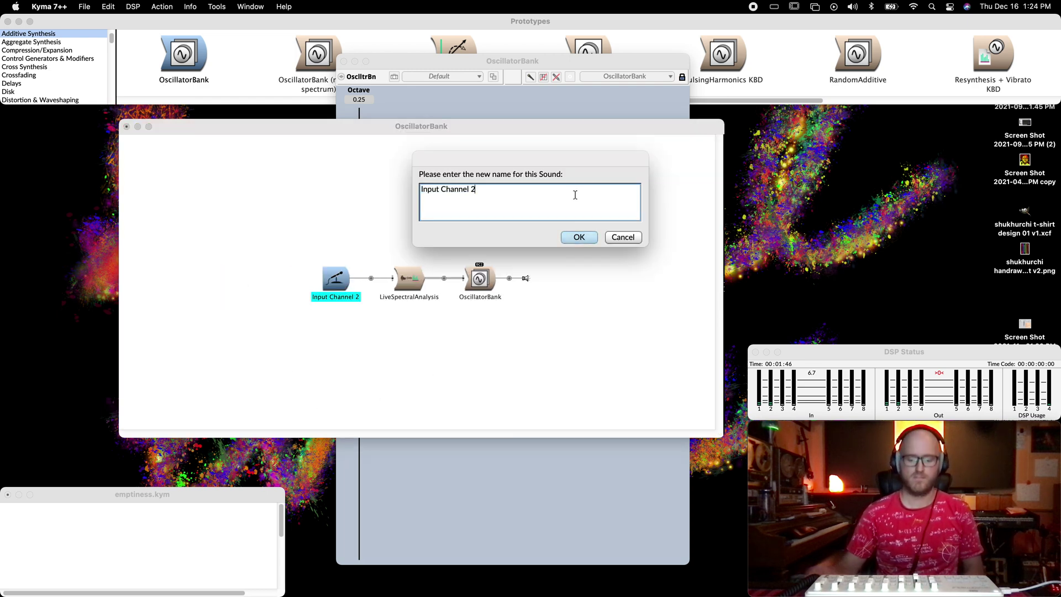
pyautogui.press('BackSpace')
pyautogui.write('1')
pyautogui.press('Return')
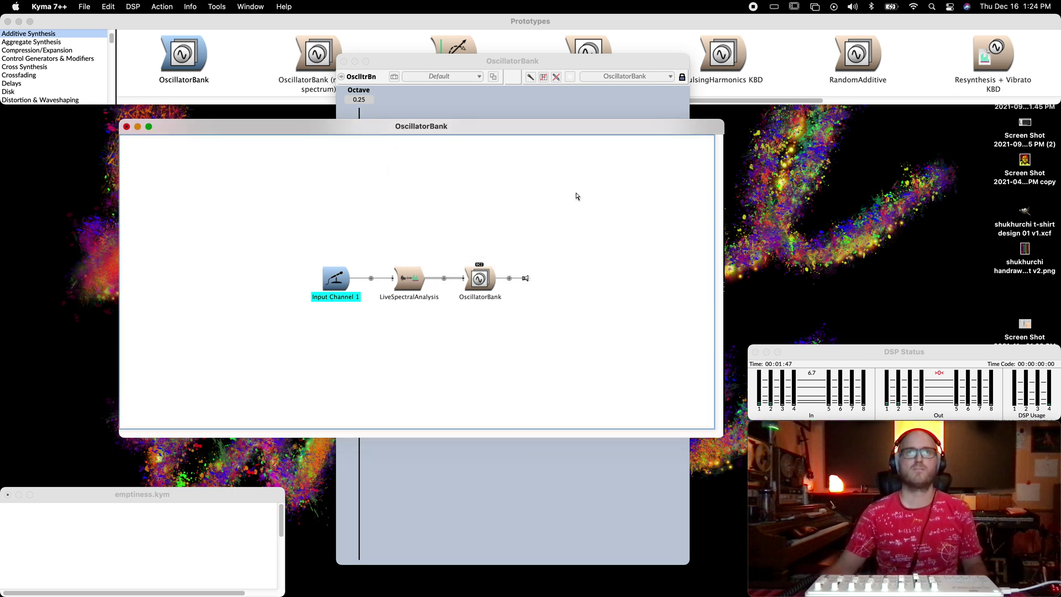
# - Play the OscillatorBank sound again and reset its Octave fader to about 0
pyautogui.click(489, 280)
pyautogui.press('super+p')
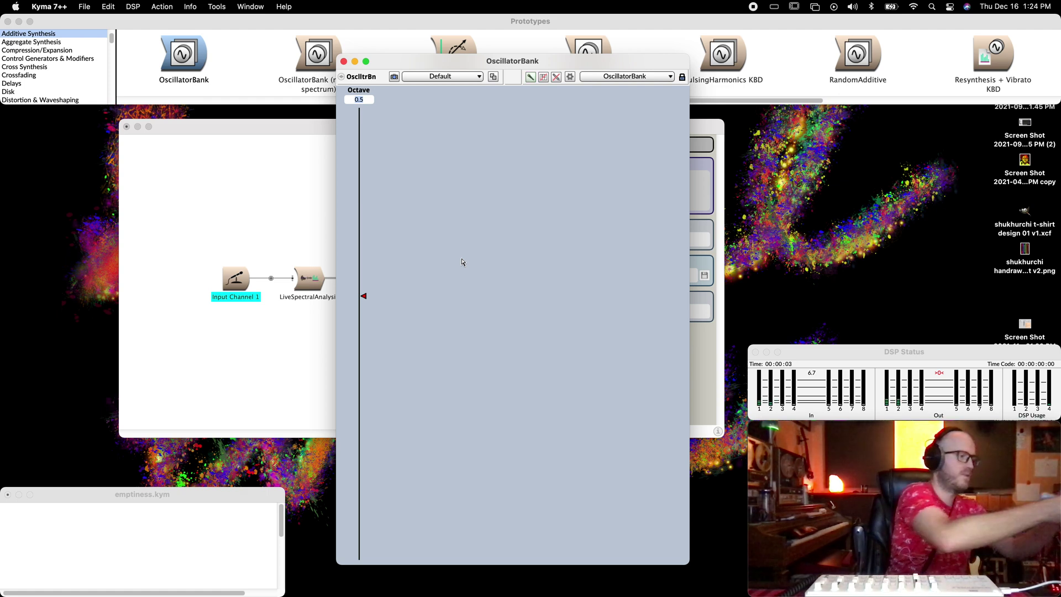
pyautogui.click(368, 101)
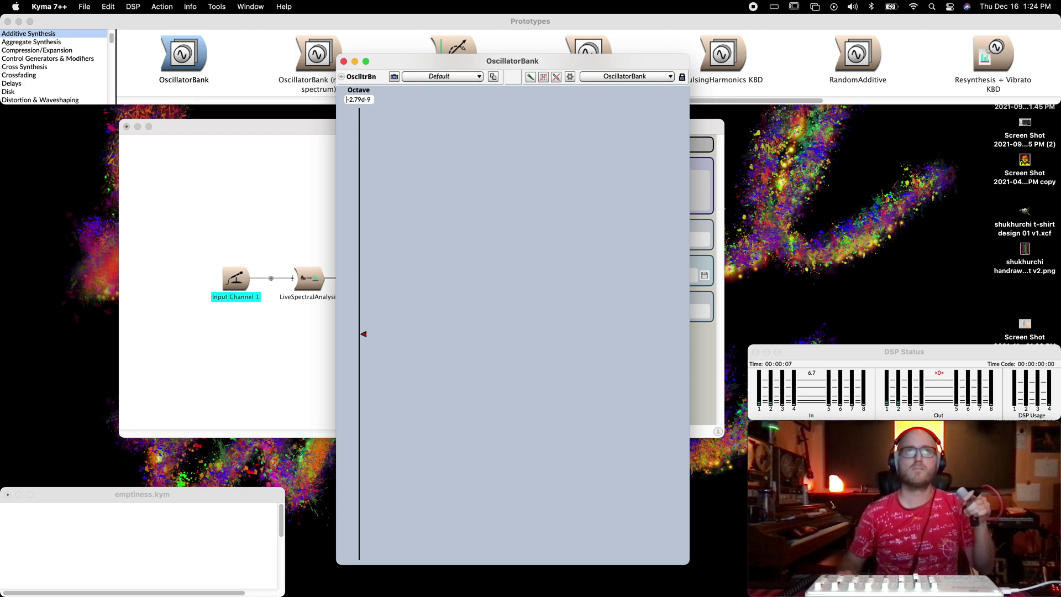
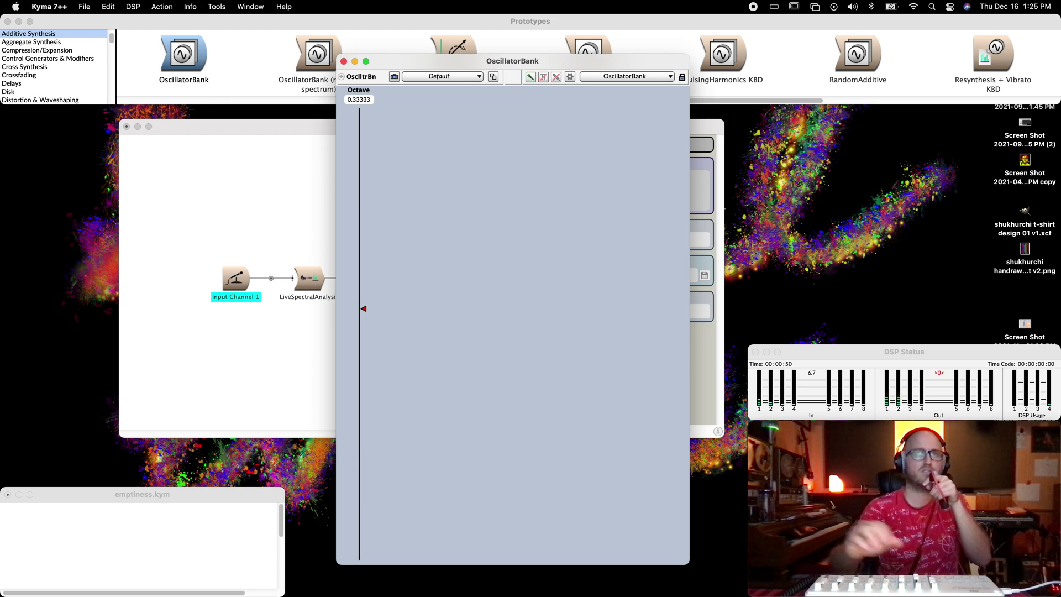
# - Set the OscillatorBank's Wavetable to triangle.aif, found by searching This Mac for "triangle", and view its waveform
pyautogui.click(313, 211)
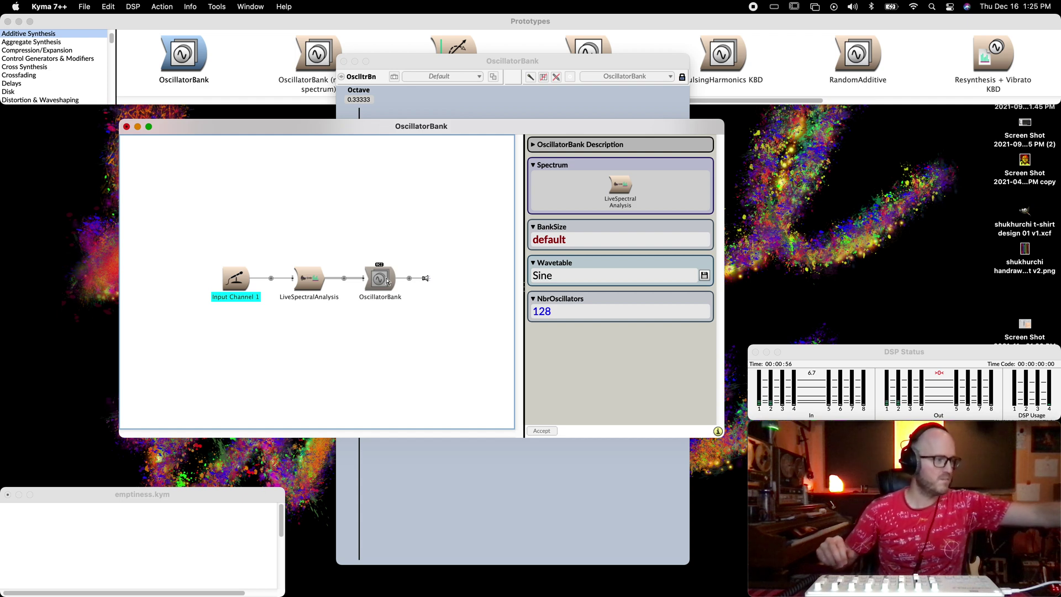
pyautogui.click(635, 275)
pyautogui.click(705, 276)
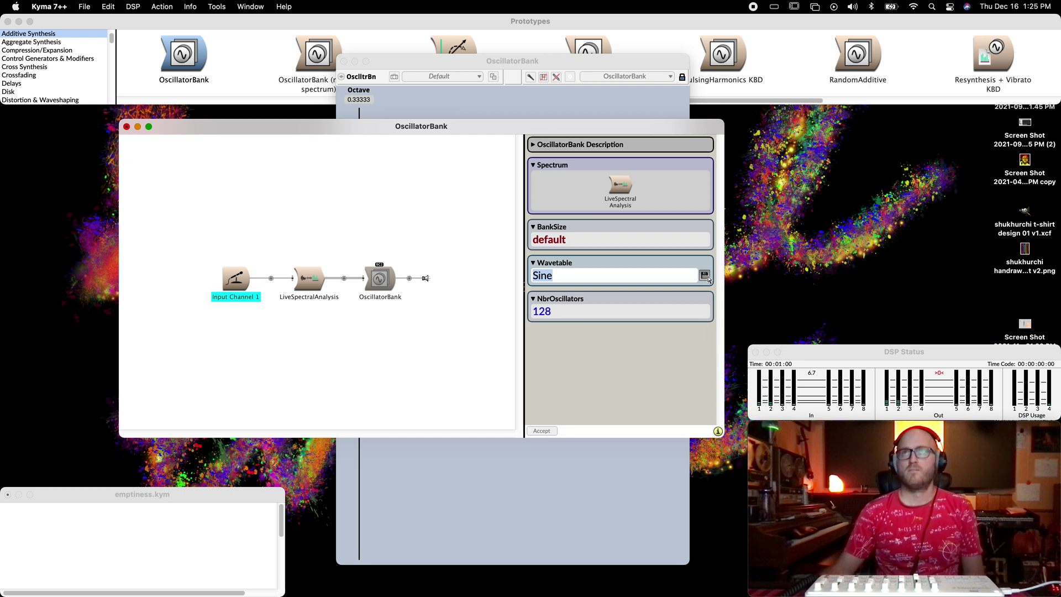
pyautogui.click(936, 62)
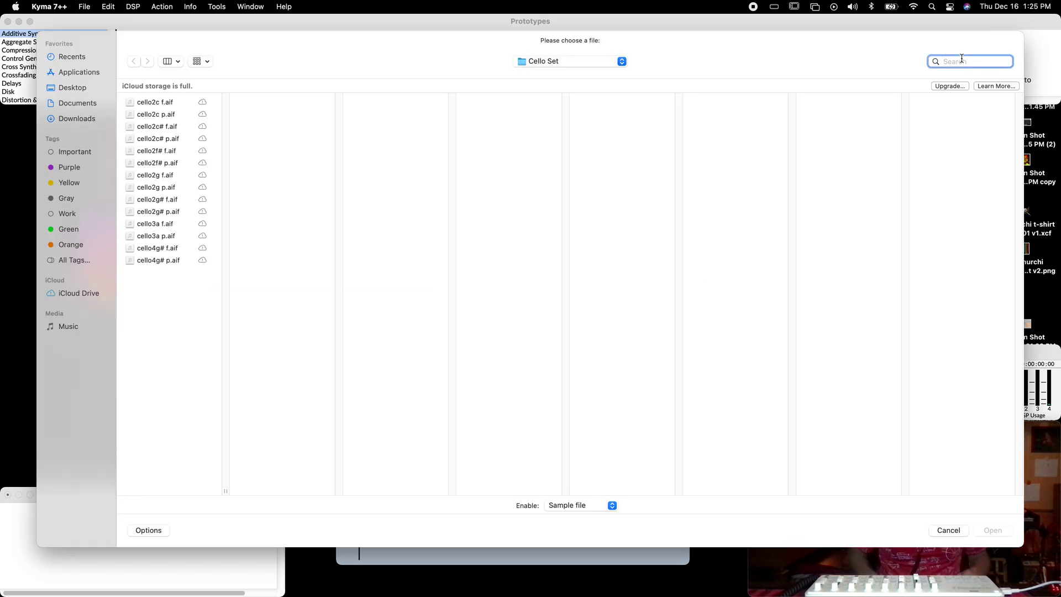
pyautogui.write('triangle')
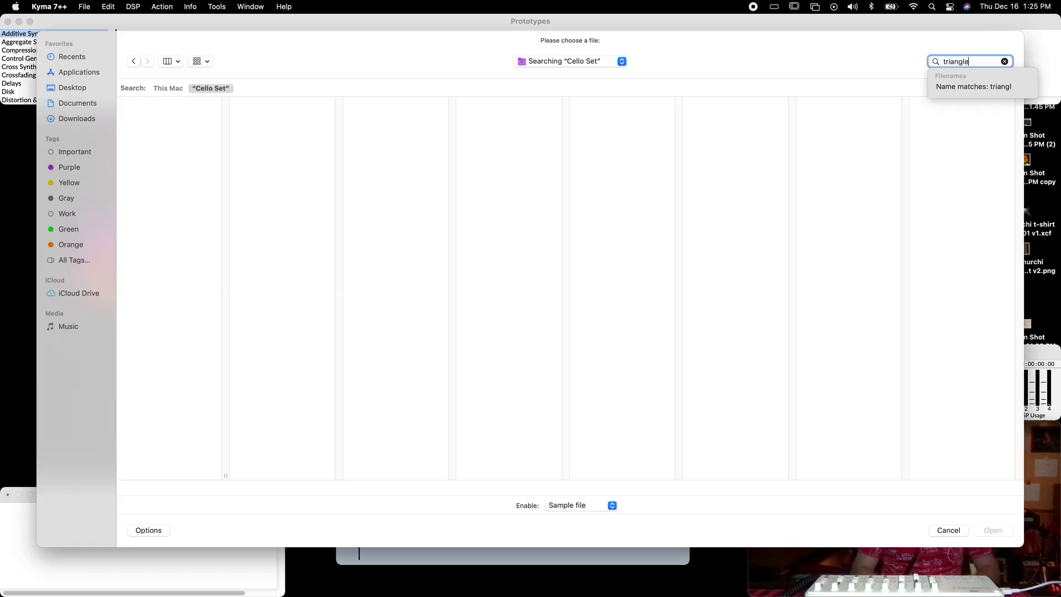
pyautogui.click(157, 88)
pyautogui.doubleClick(226, 476)
pyautogui.click(189, 146)
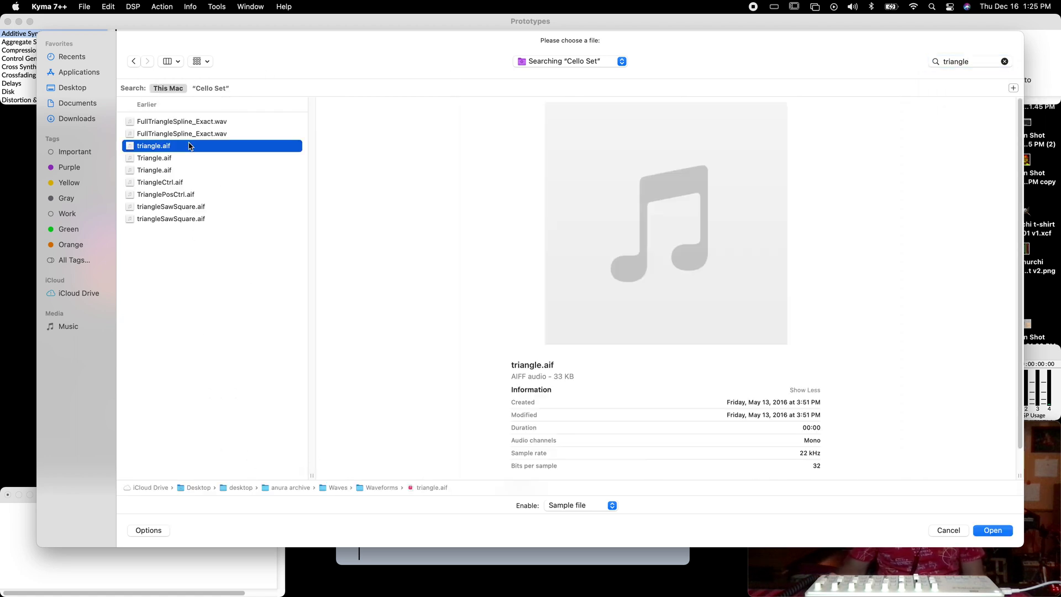
pyautogui.doubleClick(189, 146)
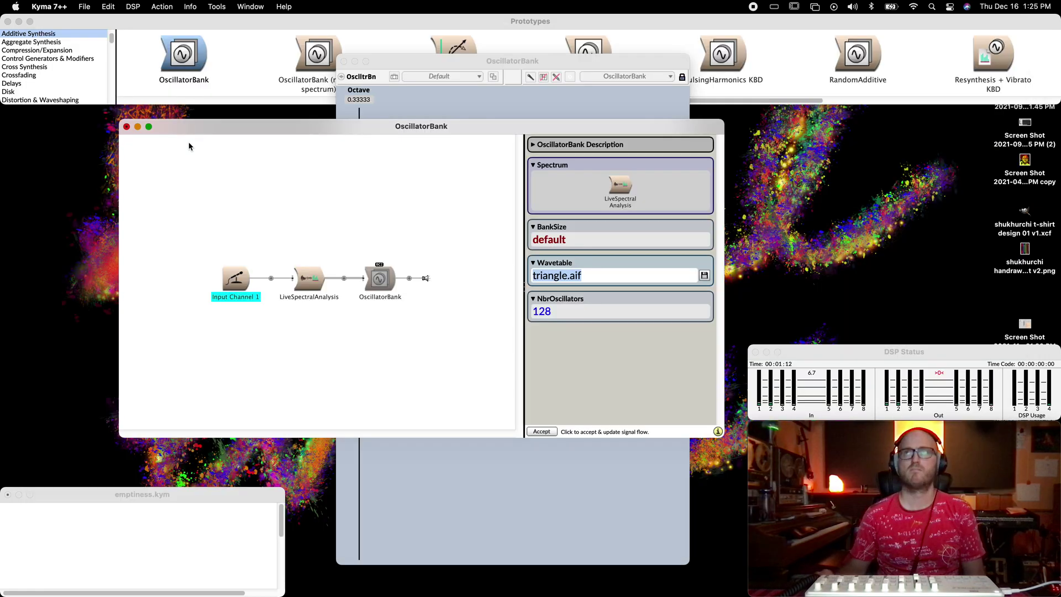
pyautogui.click(704, 275)
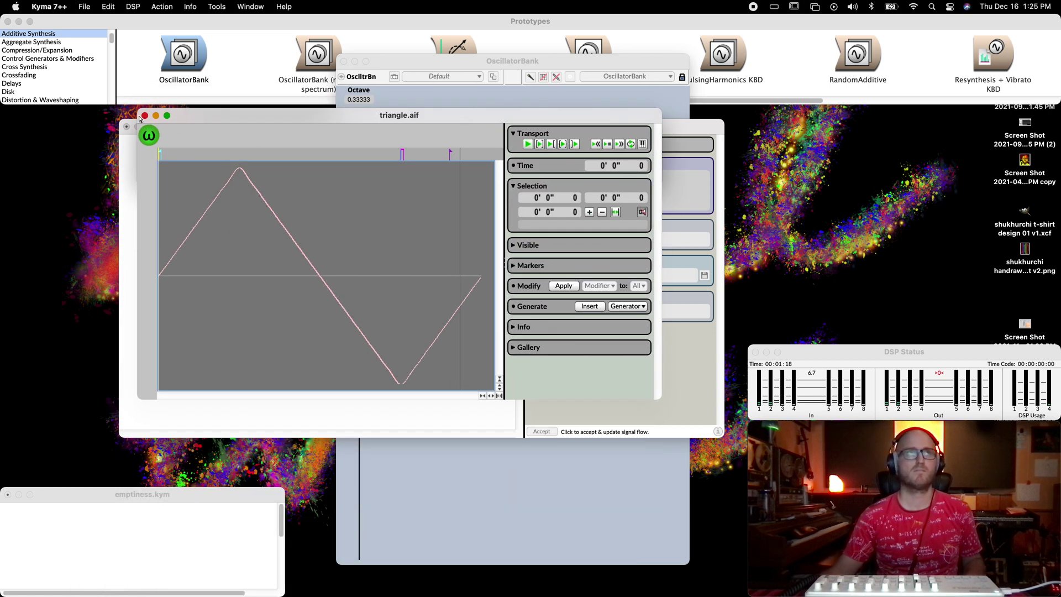
pyautogui.click(144, 115)
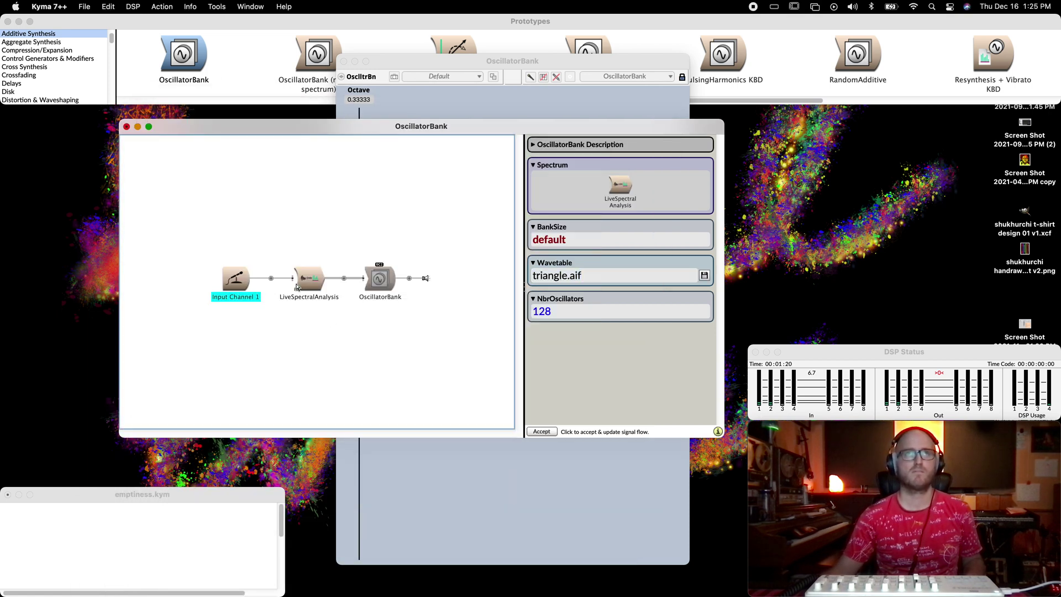
# - Play the OscillatorBank sound with the triangle wavetable and raise its Octave fader to 0.66667
pyautogui.hotkey('ctrl', 'space')
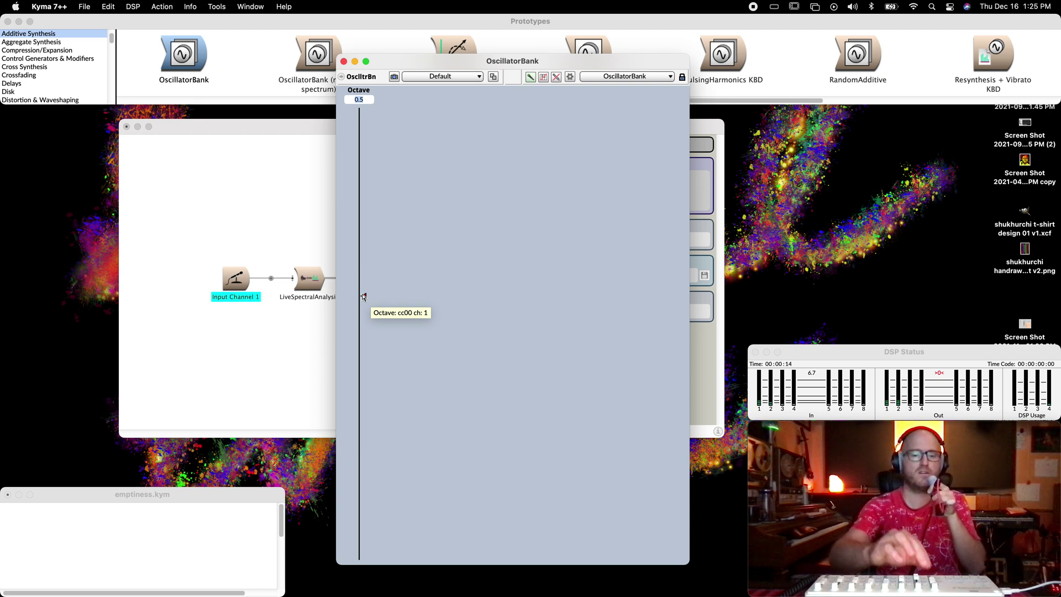
pyautogui.write('0.75')
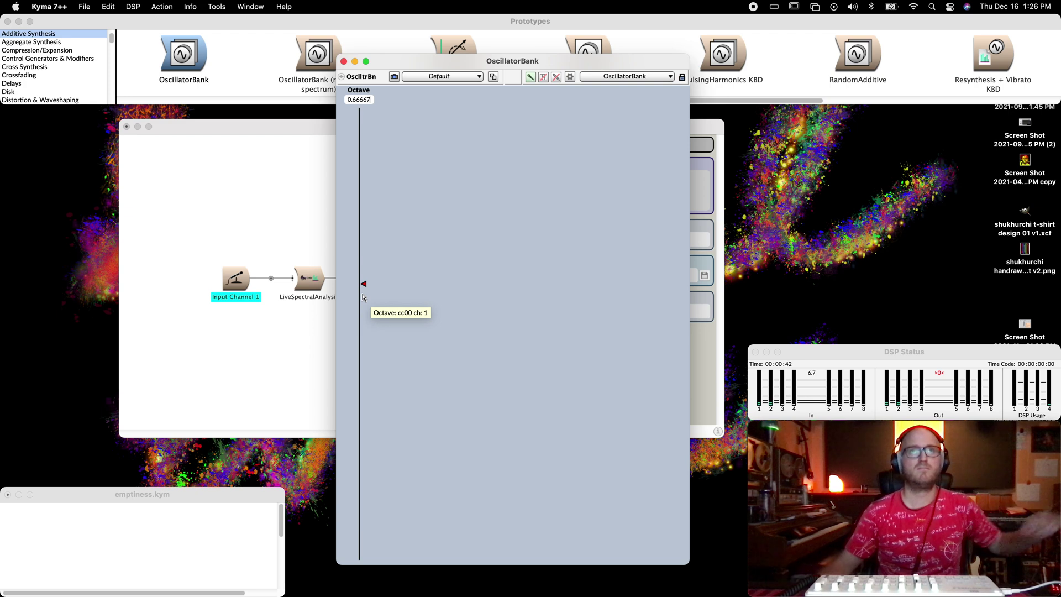
# - Switch the audio input sound from Channel1 to Channel2 and rename it Input Channel 2
pyautogui.click(302, 348)
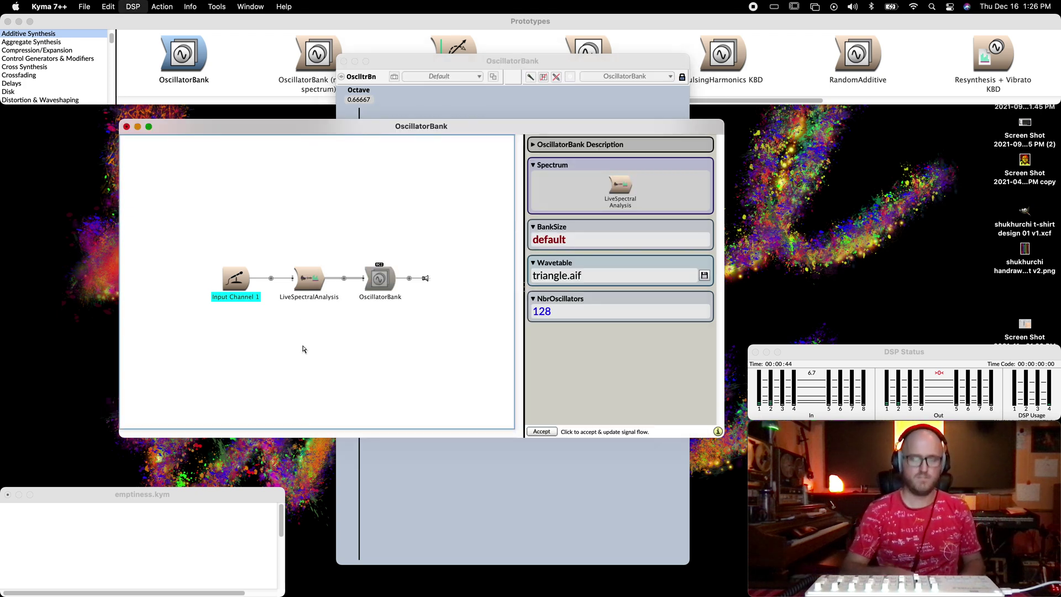
pyautogui.click(236, 278)
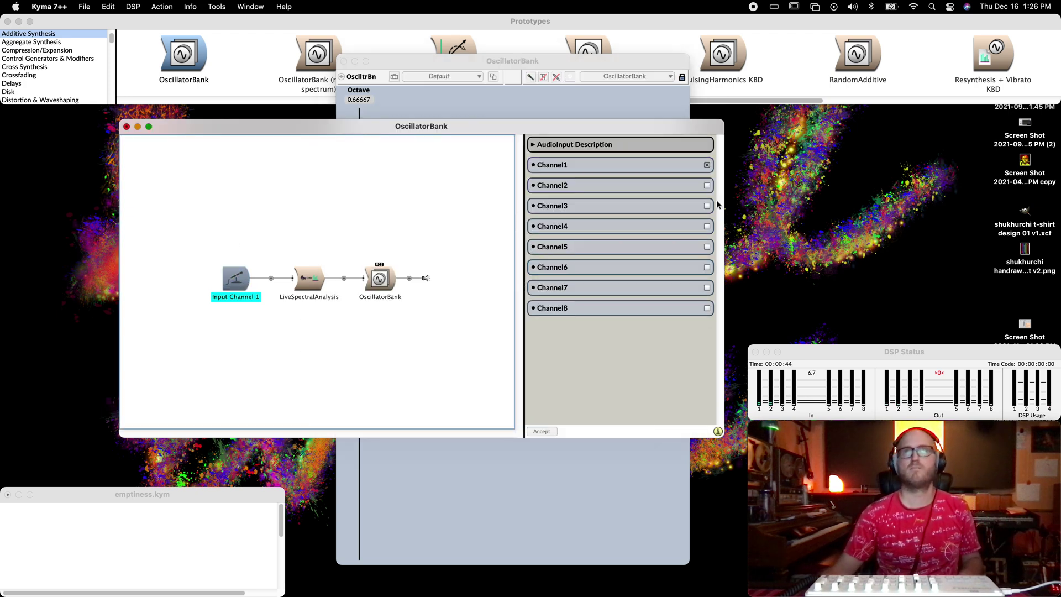
pyautogui.click(707, 186)
pyautogui.click(707, 164)
pyautogui.press('Return')
pyautogui.write('0')
pyautogui.press('BackSpace')
pyautogui.write('Input')
pyautogui.write(' Channel 2')
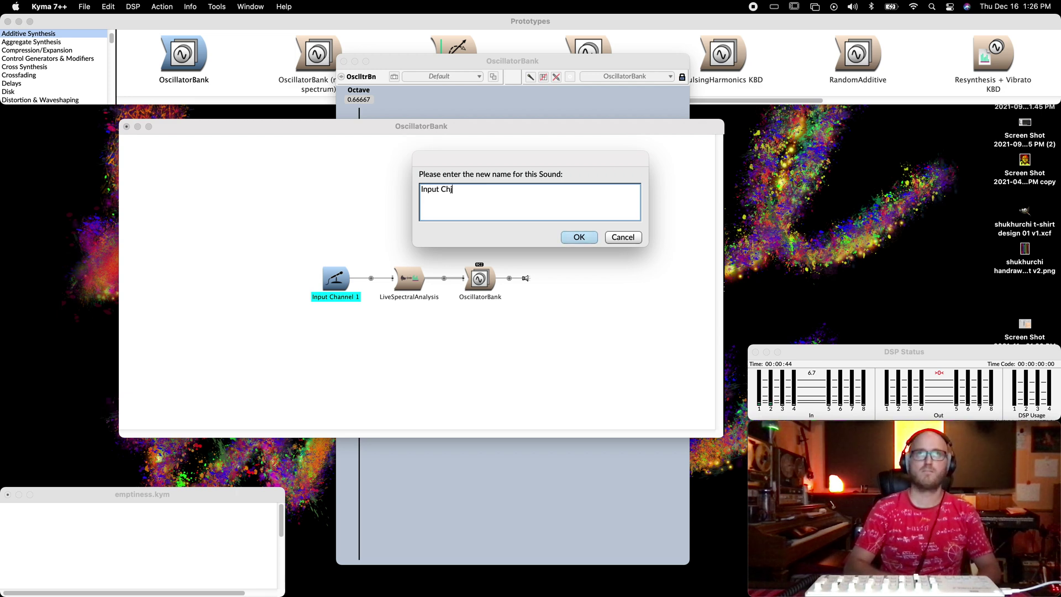
pyautogui.press('Return')
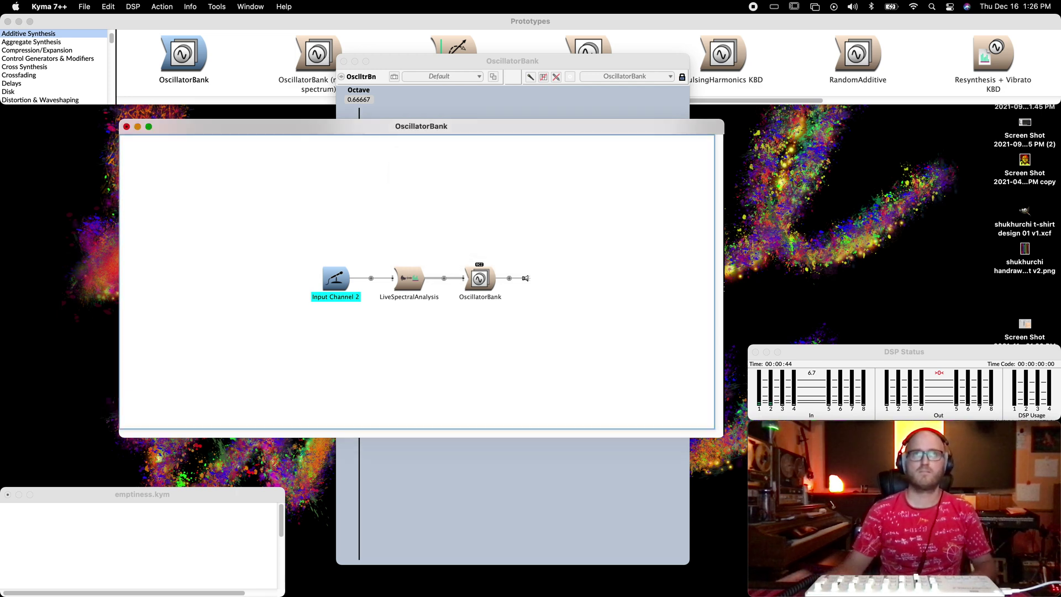
# - Play the OscillatorBank sound with the Channel 2 input feeding the live spectral analysis
pyautogui.click(479, 277)
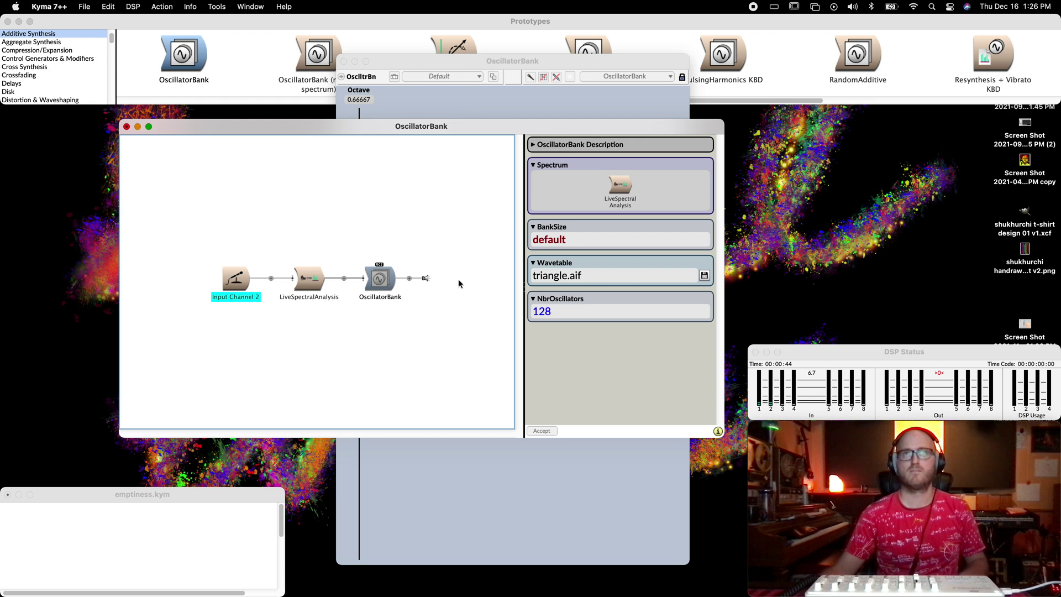
pyautogui.press('super+p')
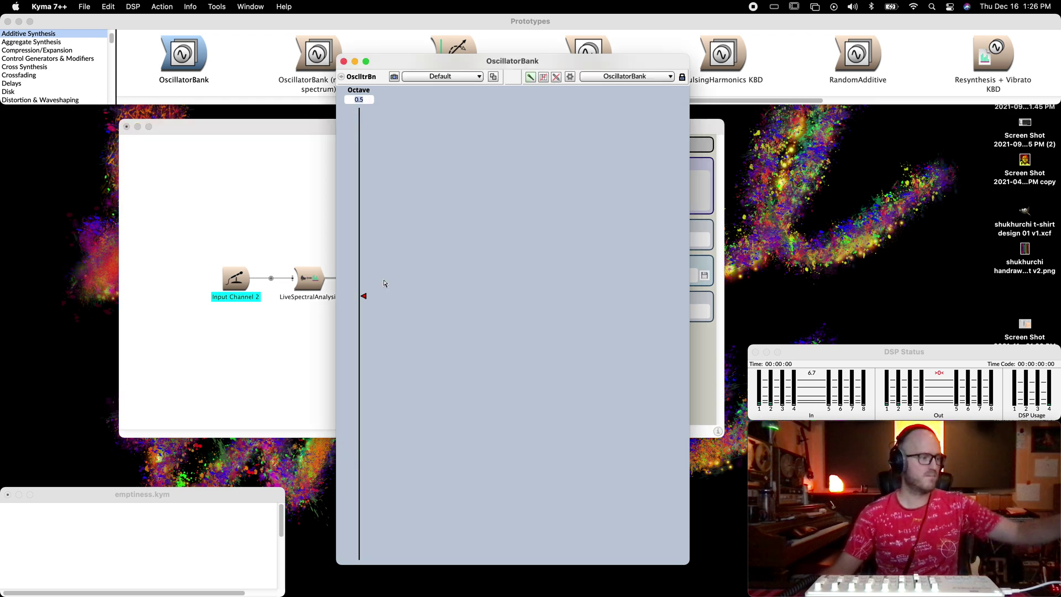